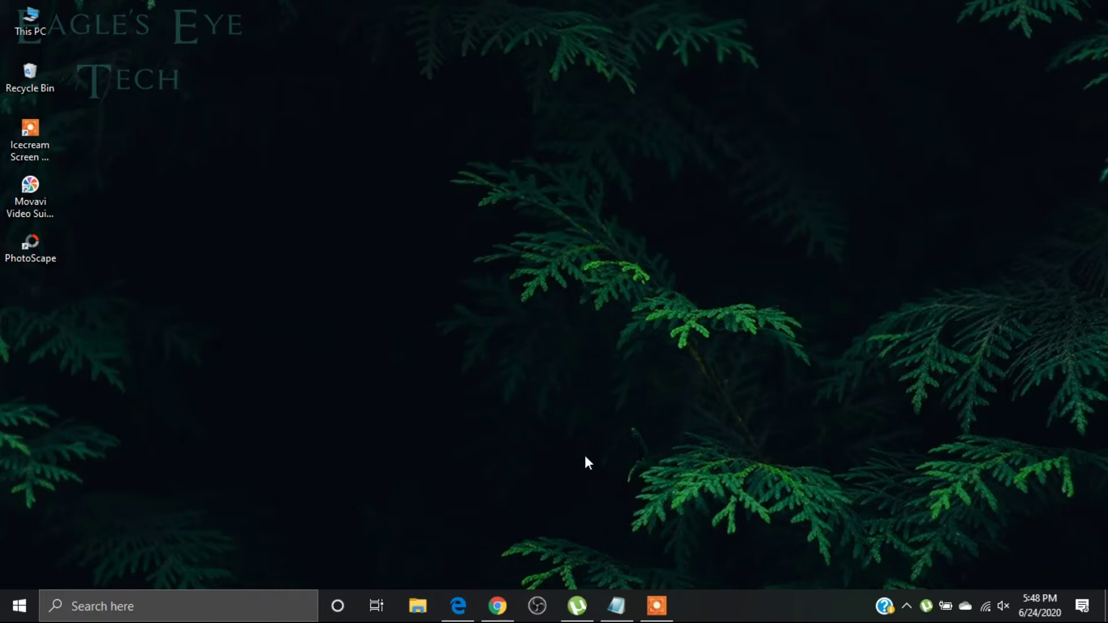
# Launch Google Chrome from the taskbar to its blank new tab page
pyautogui.click(497, 605)
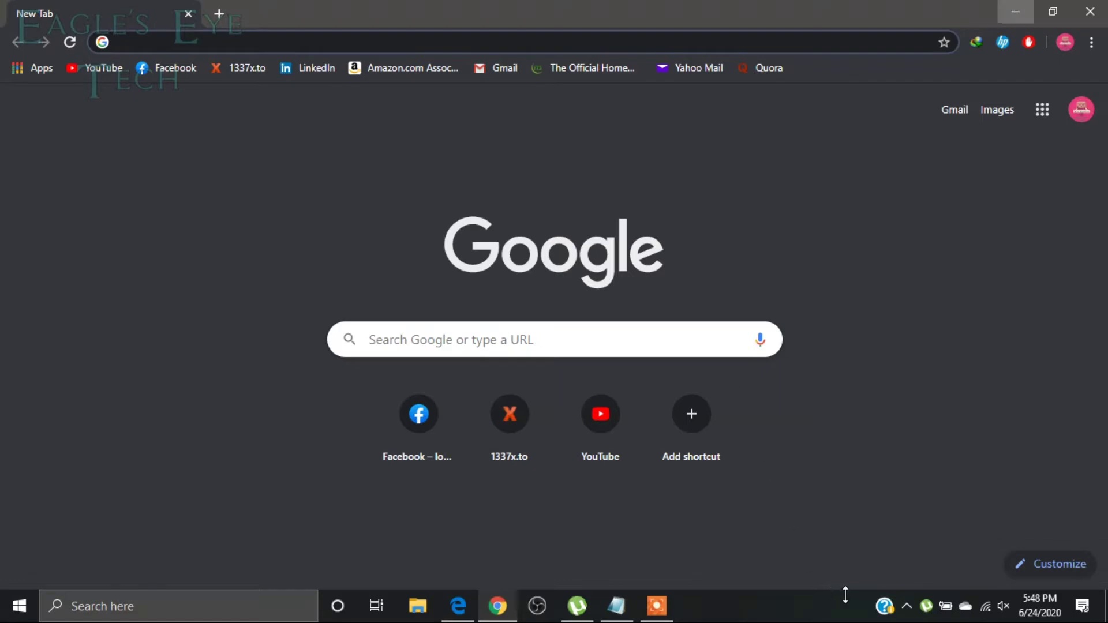
# Open and close the Windows Action Center, then bring up Chrome's three-dot menu
pyautogui.click(1082, 606)
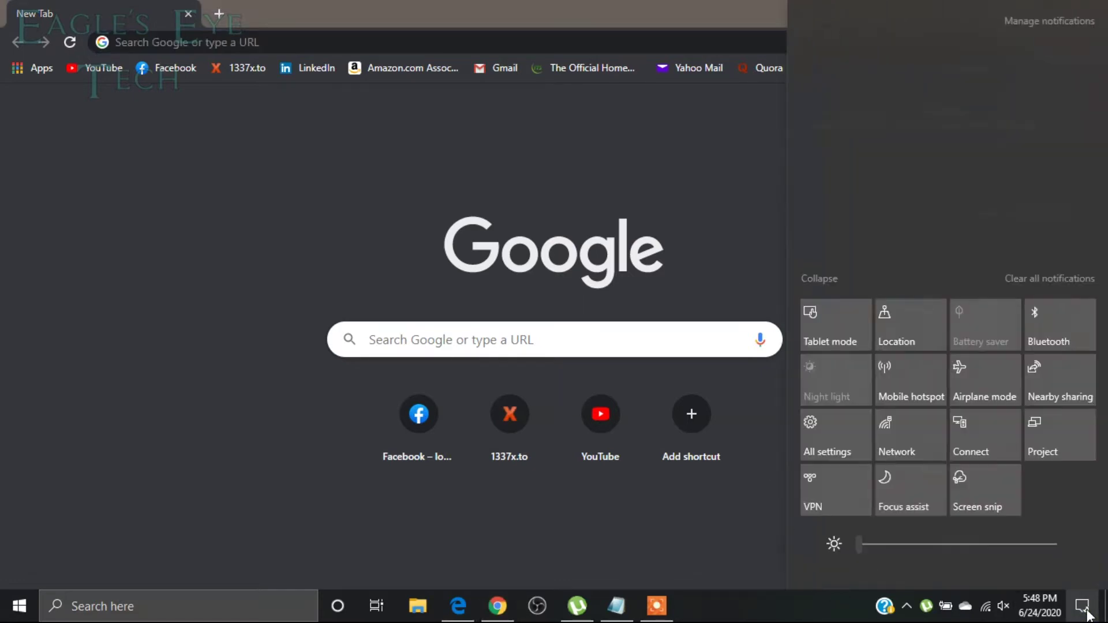
pyautogui.click(1084, 610)
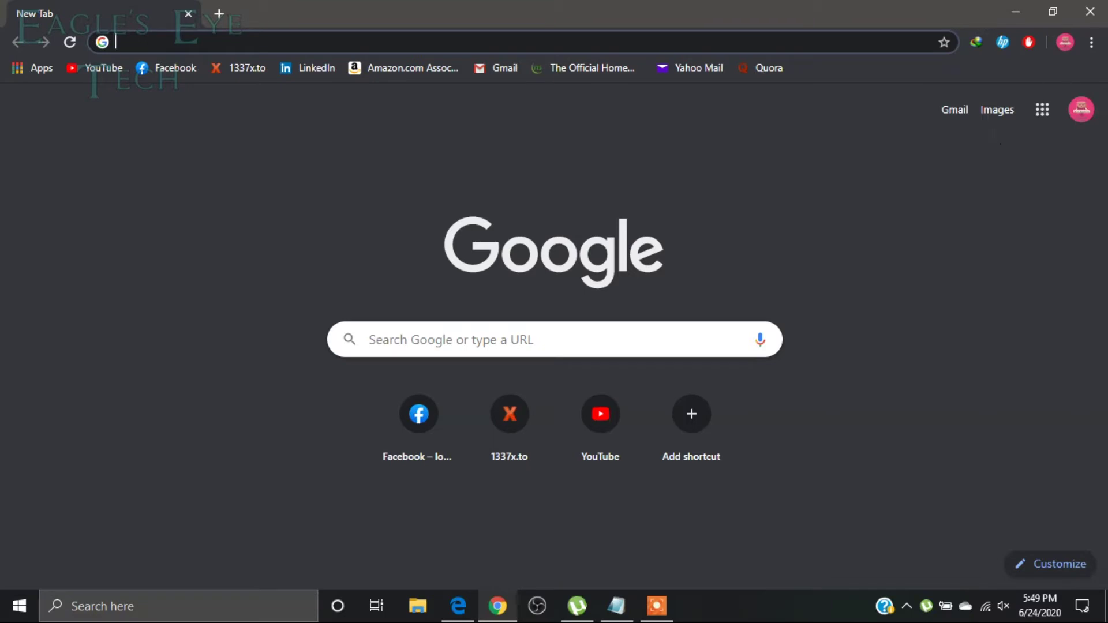
pyautogui.click(1092, 43)
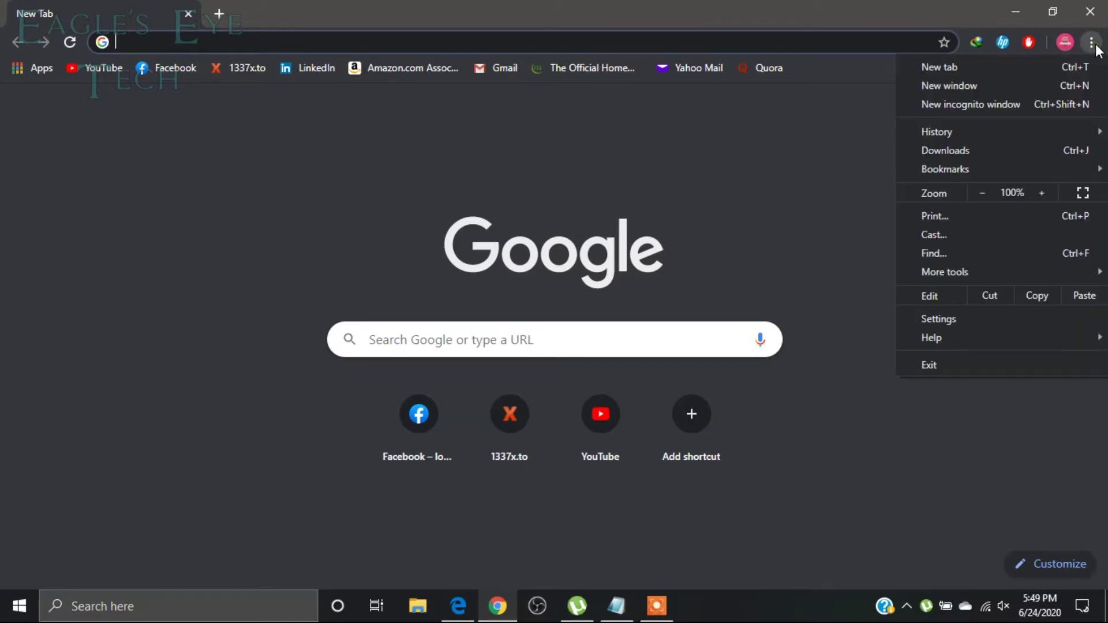
# Navigate Settings > Privacy and security > Site Settings to the Notifications permission page
pyautogui.click(943, 319)
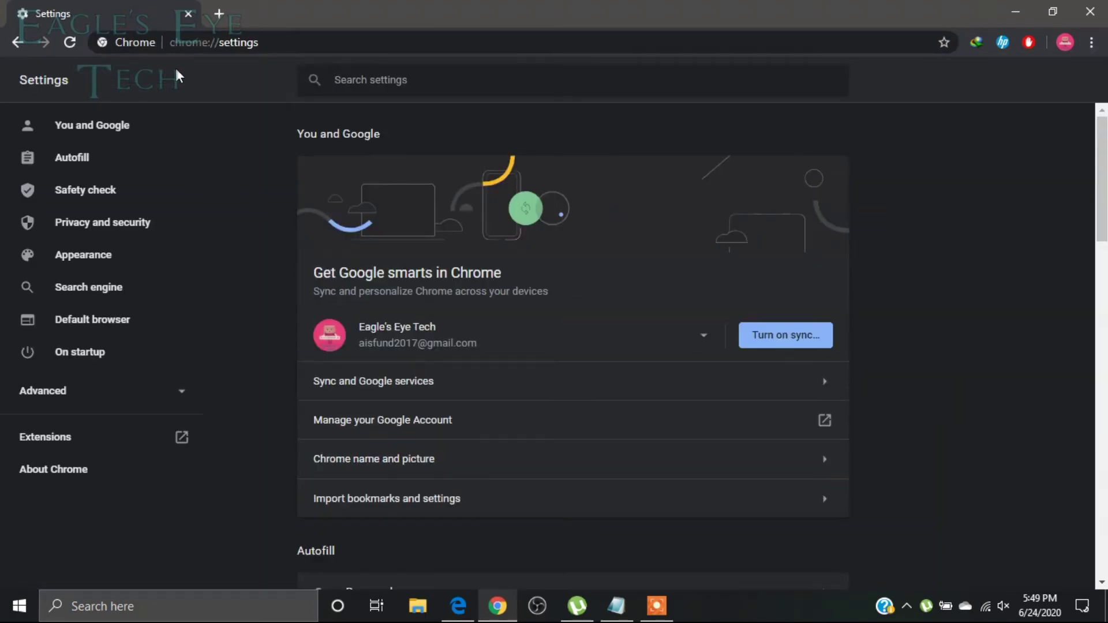
pyautogui.click(94, 234)
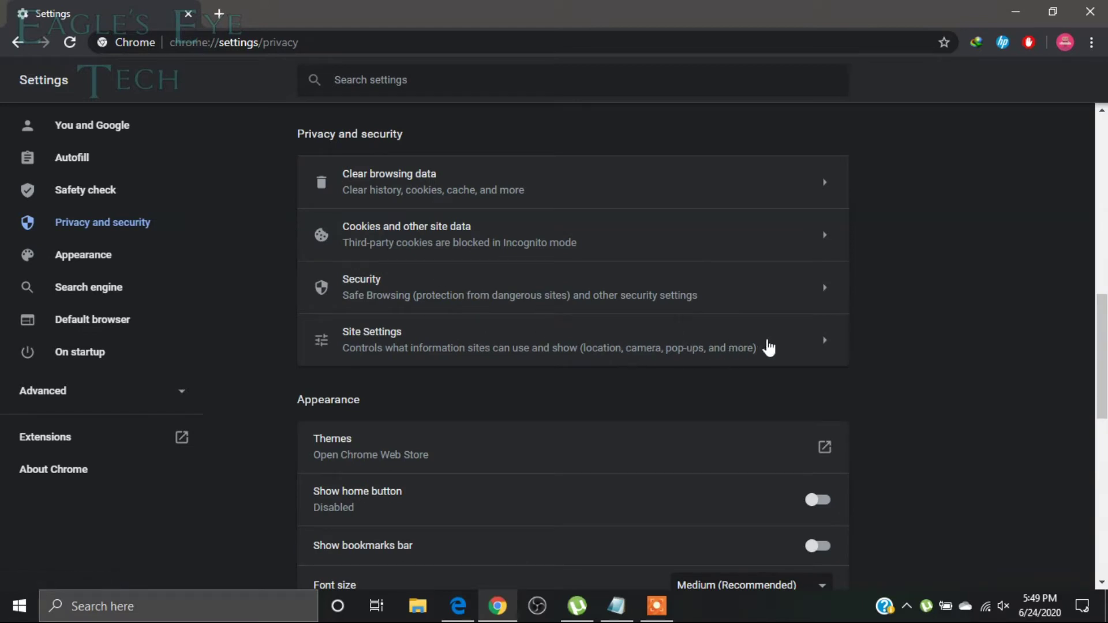
pyautogui.click(814, 342)
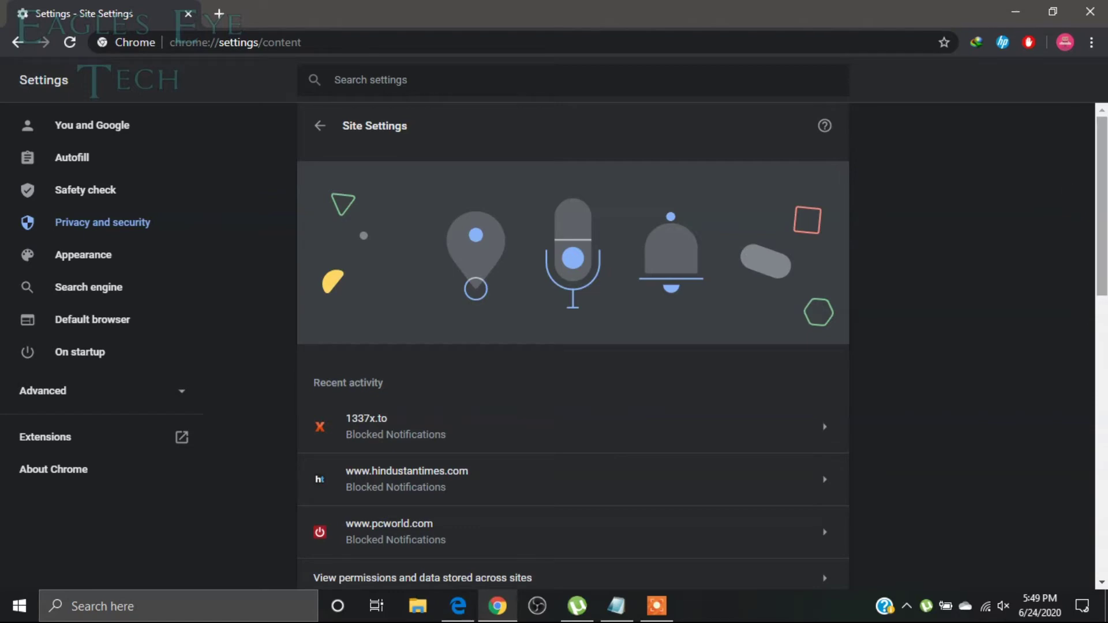
pyautogui.moveTo(1102, 191); pyautogui.dragTo(1104, 356)
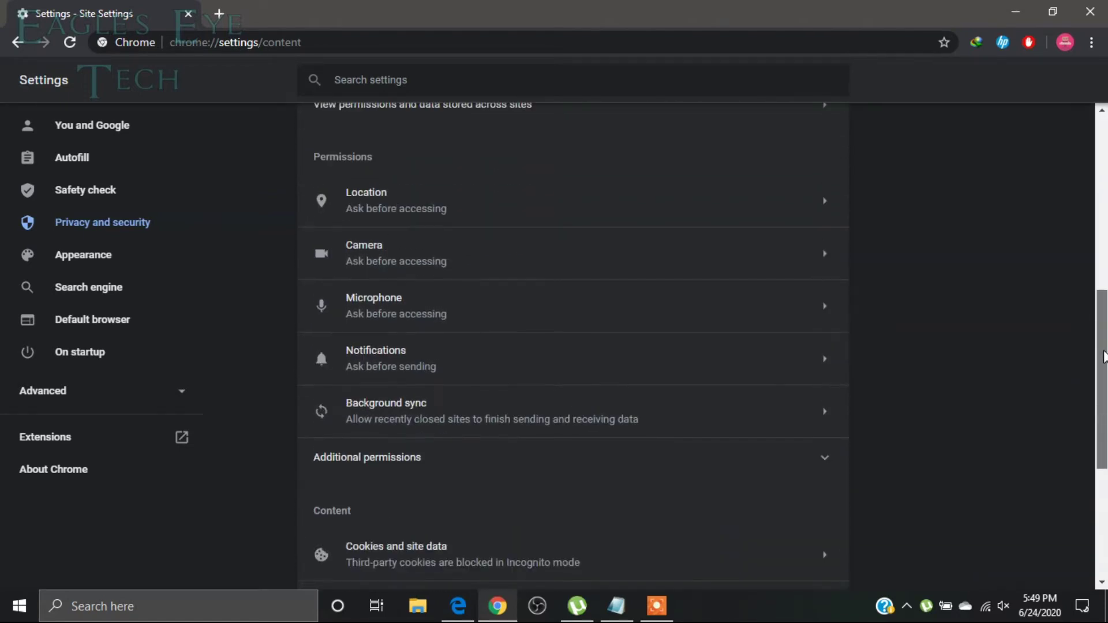
pyautogui.click(786, 375)
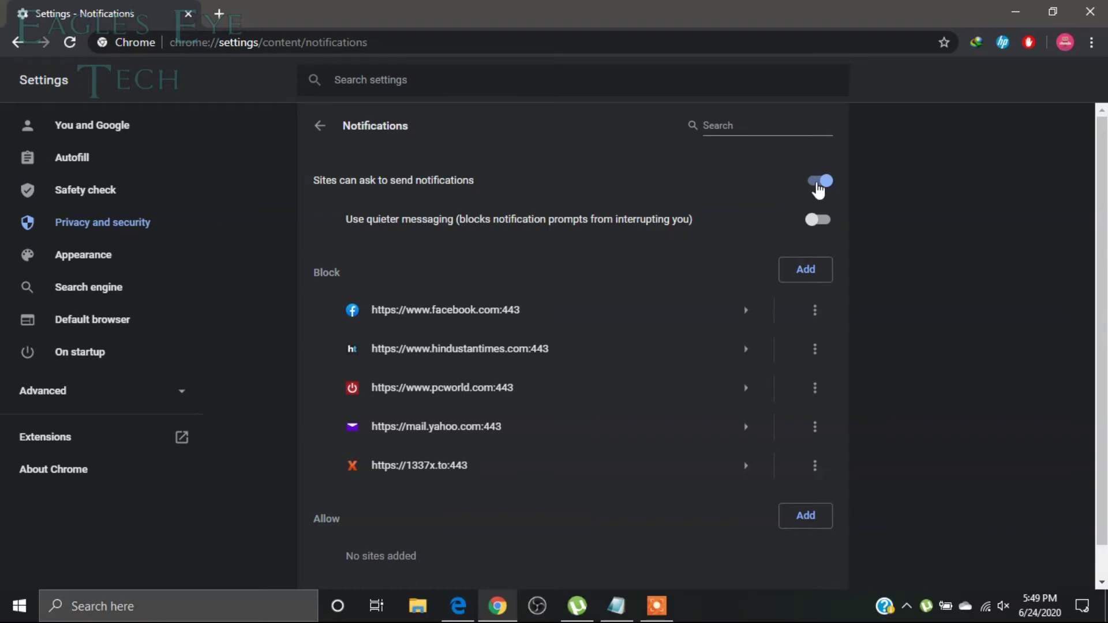
# Toggle 'Sites can ask to send notifications' off and back on, then start adding a blocked site
pyautogui.click(818, 183)
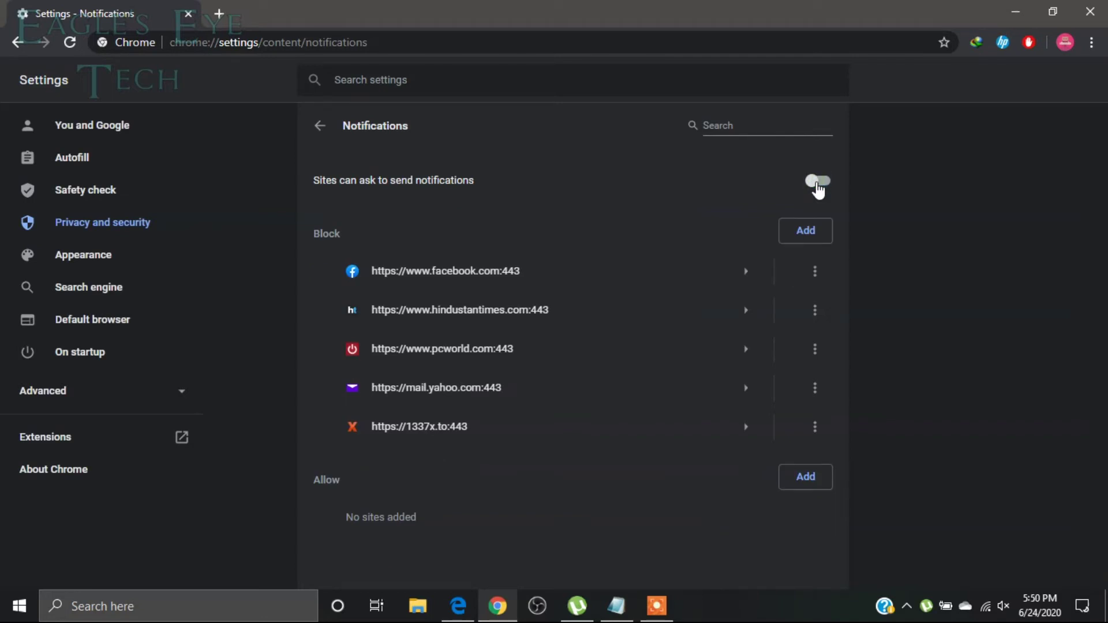
pyautogui.click(818, 184)
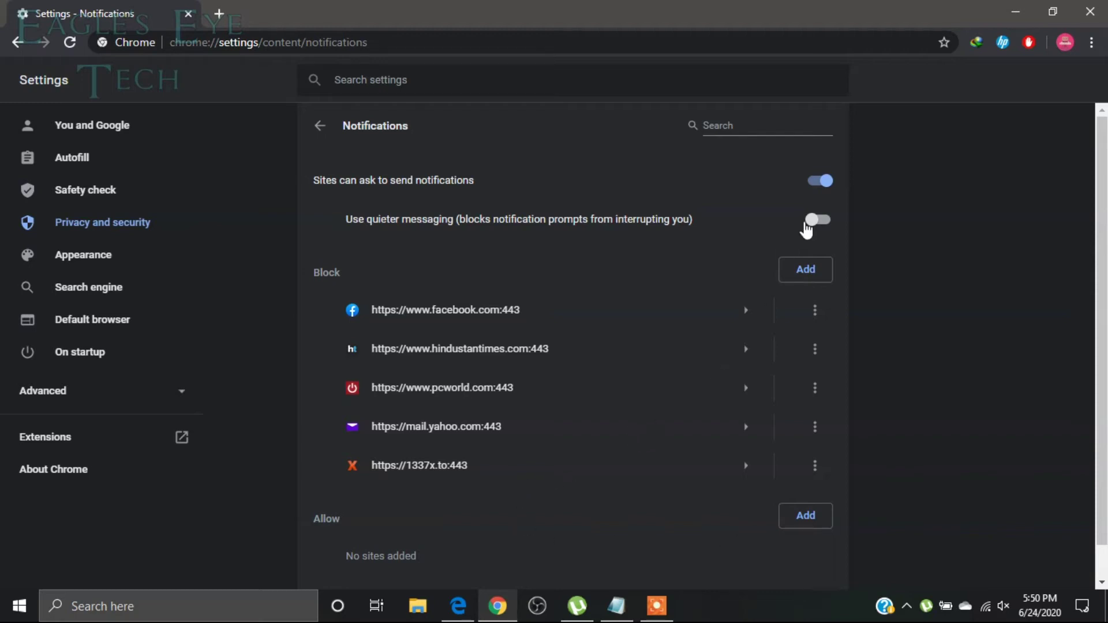
pyautogui.click(806, 276)
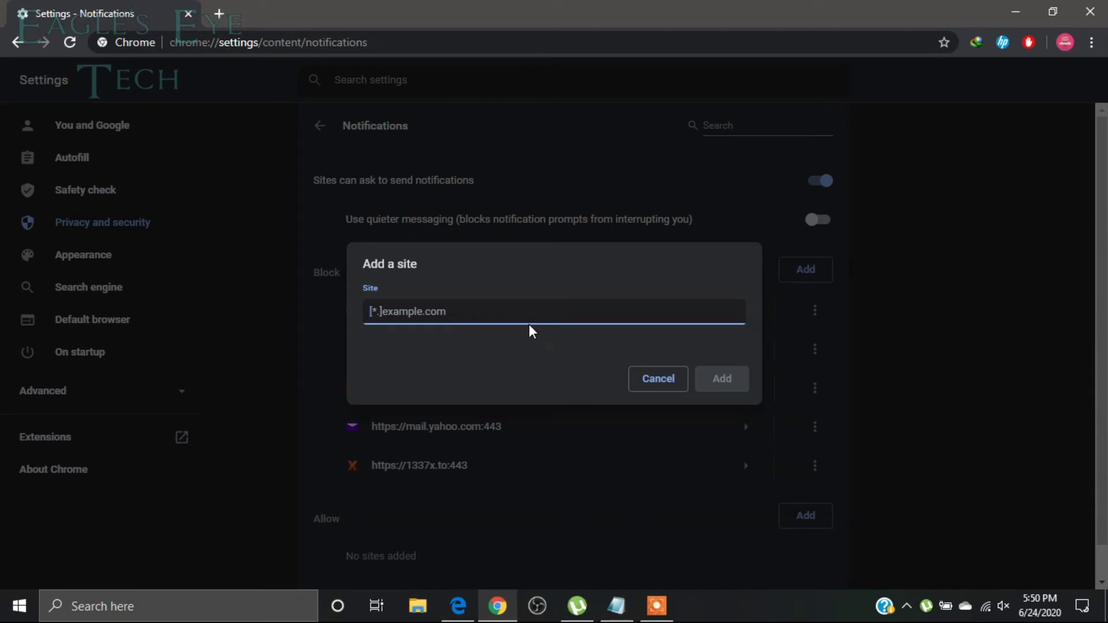
# Cancel the Add-a-site dialog and switch off 'Sites can ask to send notifications'
pyautogui.click(649, 381)
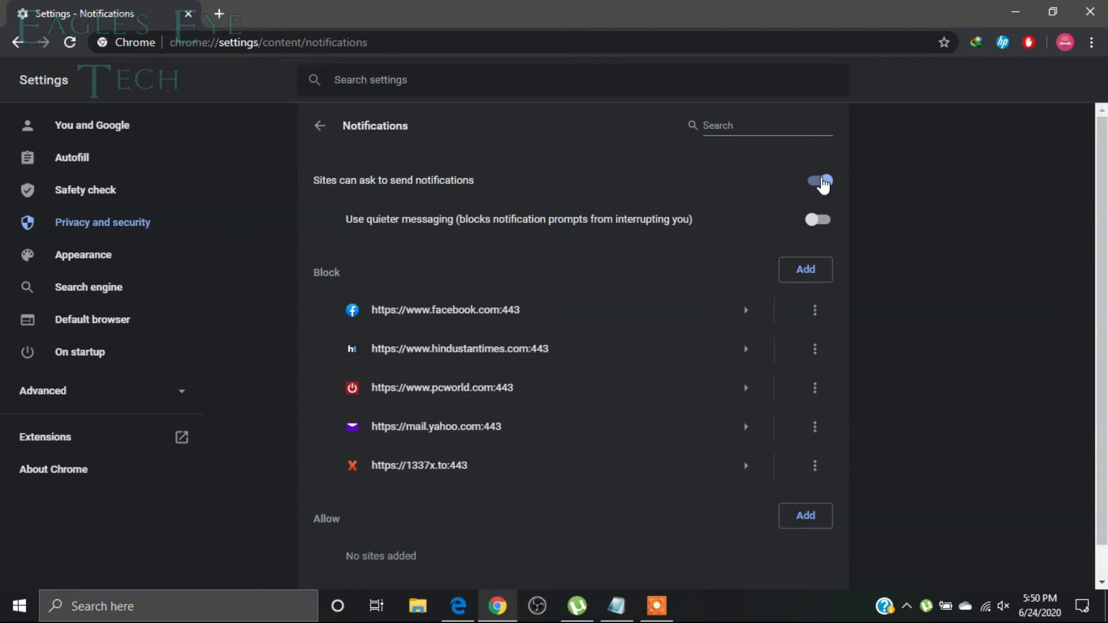
pyautogui.click(818, 181)
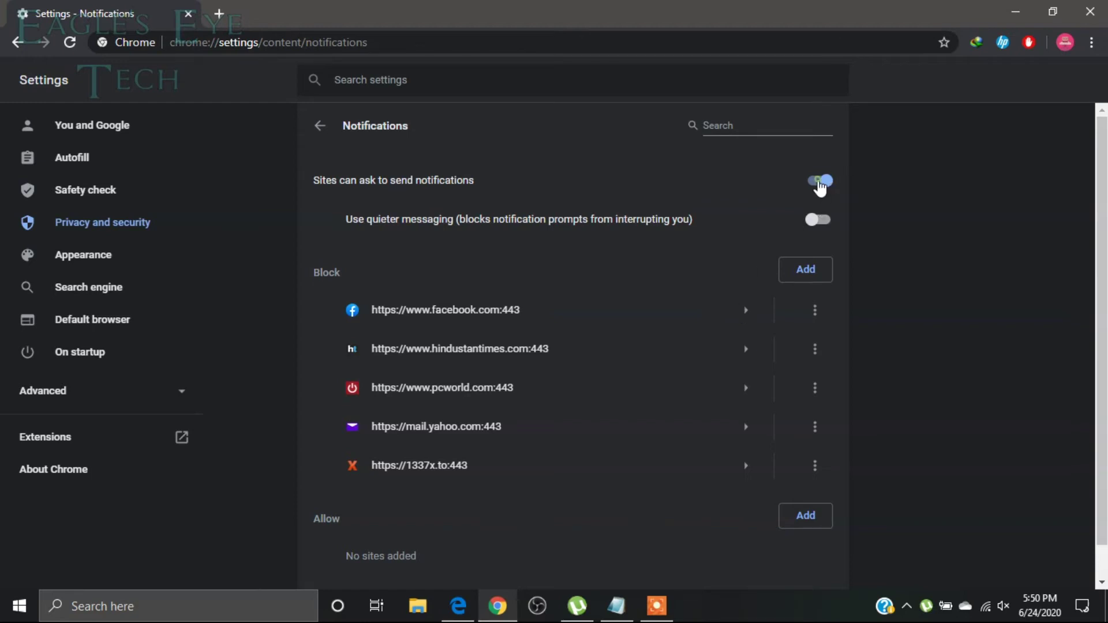
# Minimise Chrome, open and close the Action Center, and launch Microsoft Edge from the taskbar
pyautogui.click(1016, 11)
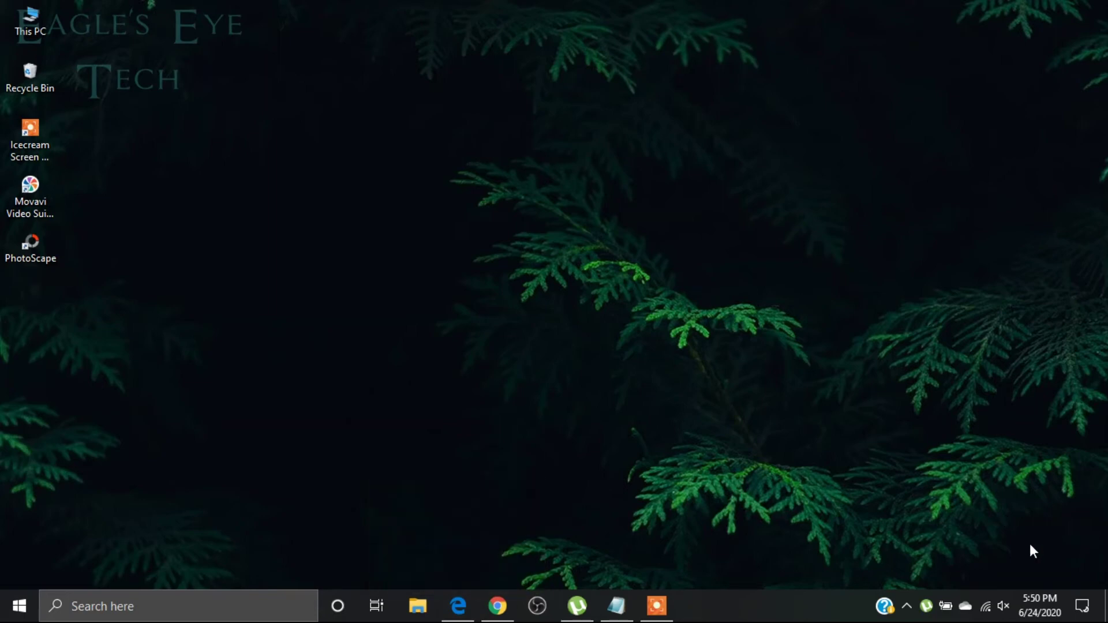
pyautogui.click(1081, 605)
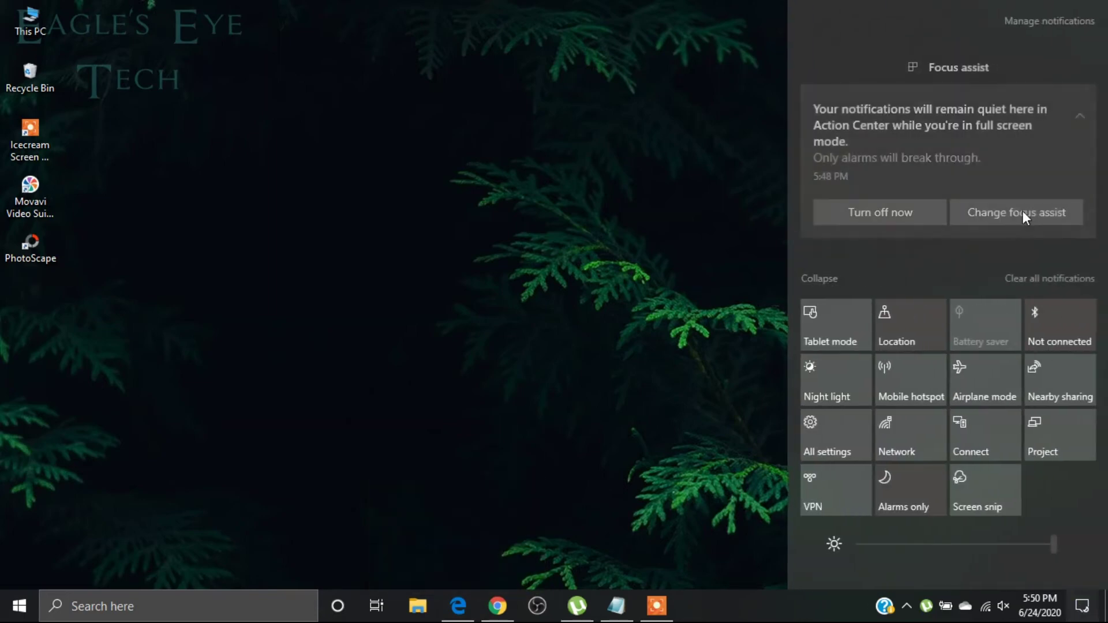
pyautogui.click(656, 300)
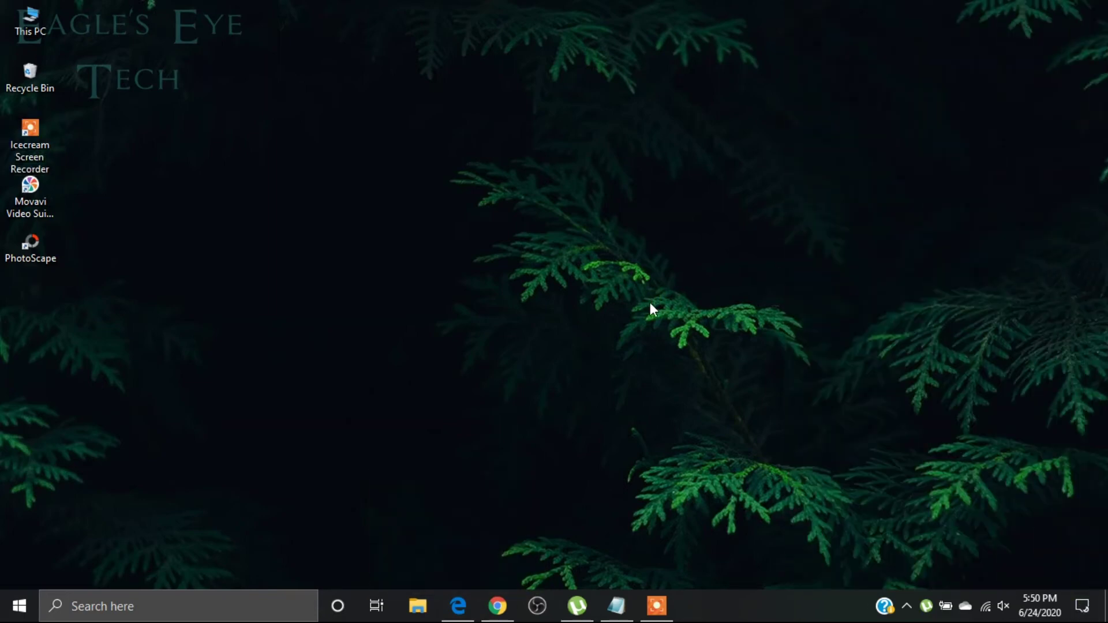
pyautogui.click(457, 611)
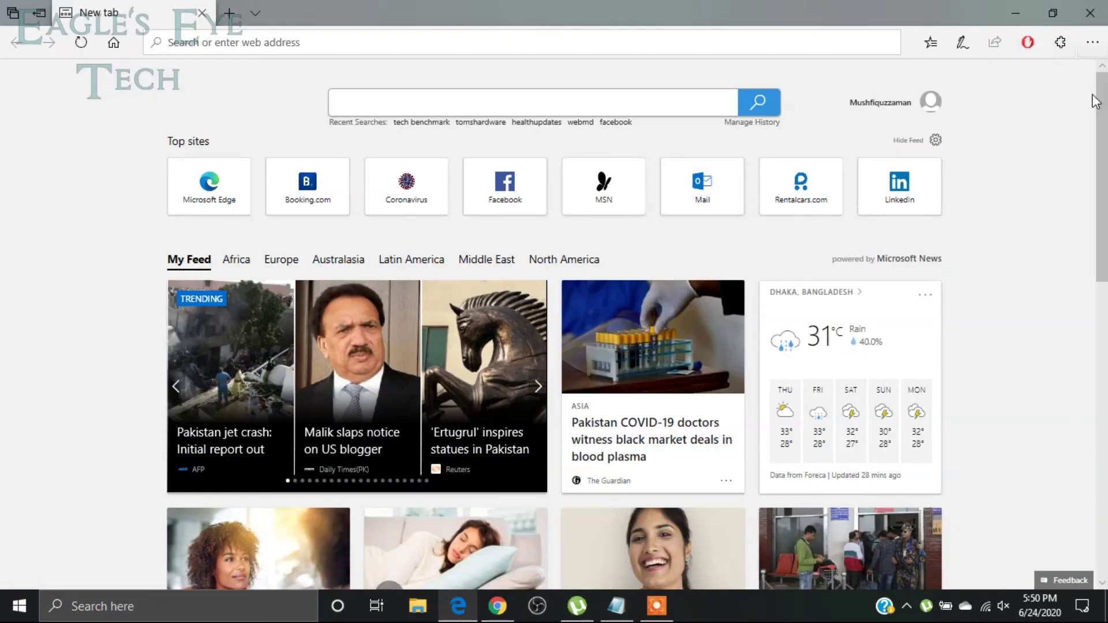
# Go through Edge's Settings > Advanced to the Manage permissions panel
pyautogui.click(1092, 42)
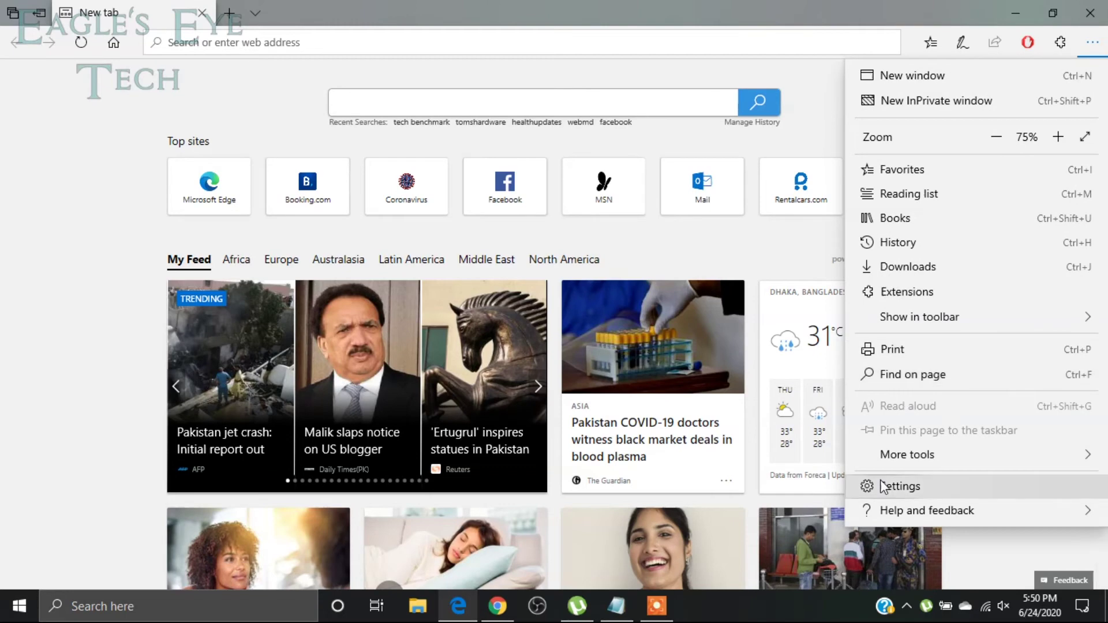
pyautogui.click(930, 489)
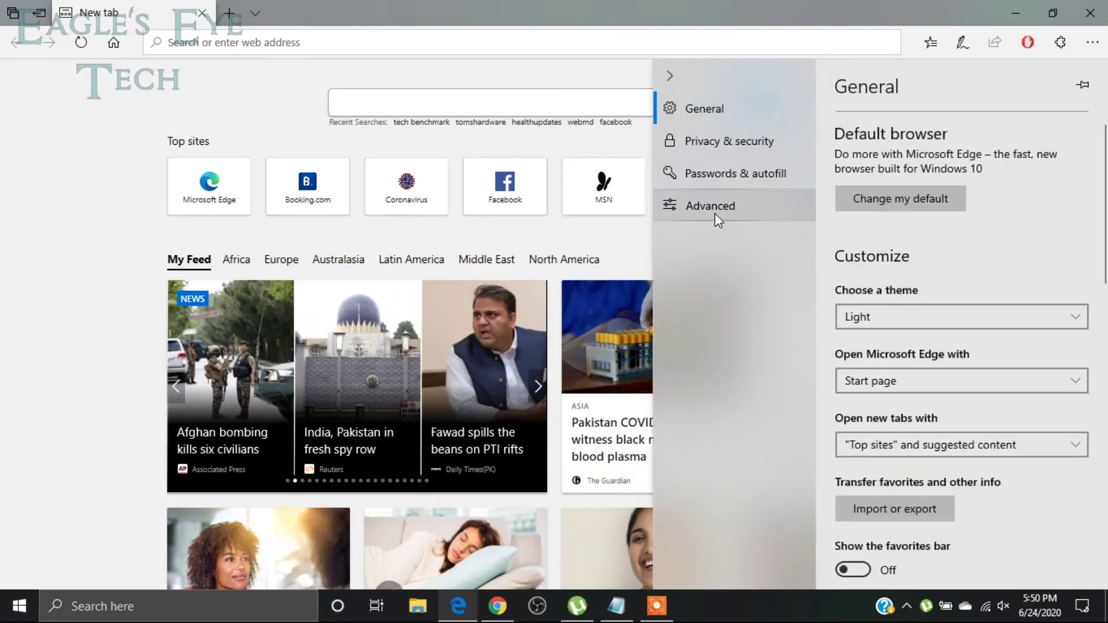
pyautogui.click(723, 207)
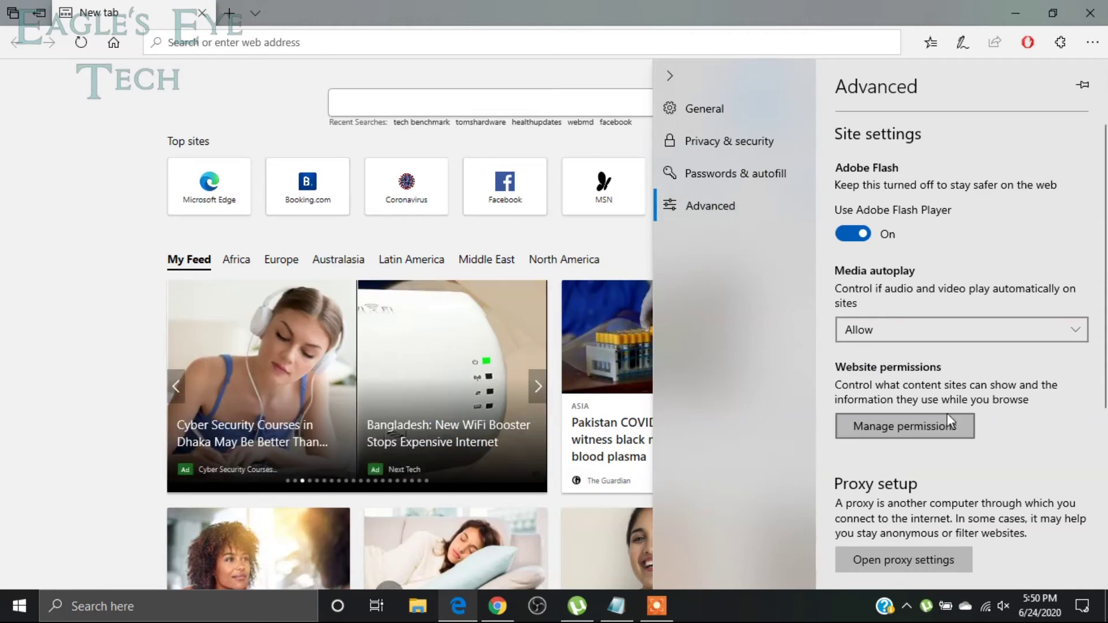
pyautogui.click(932, 421)
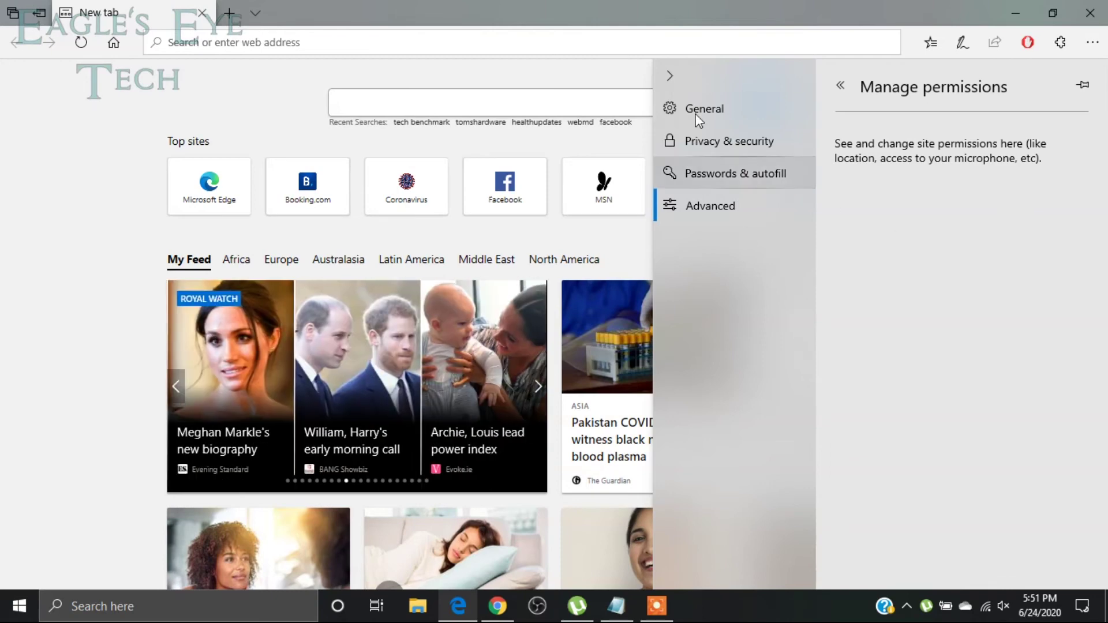
# Collapse and re-expand Edge's settings section list, then close the settings panel
pyautogui.click(665, 78)
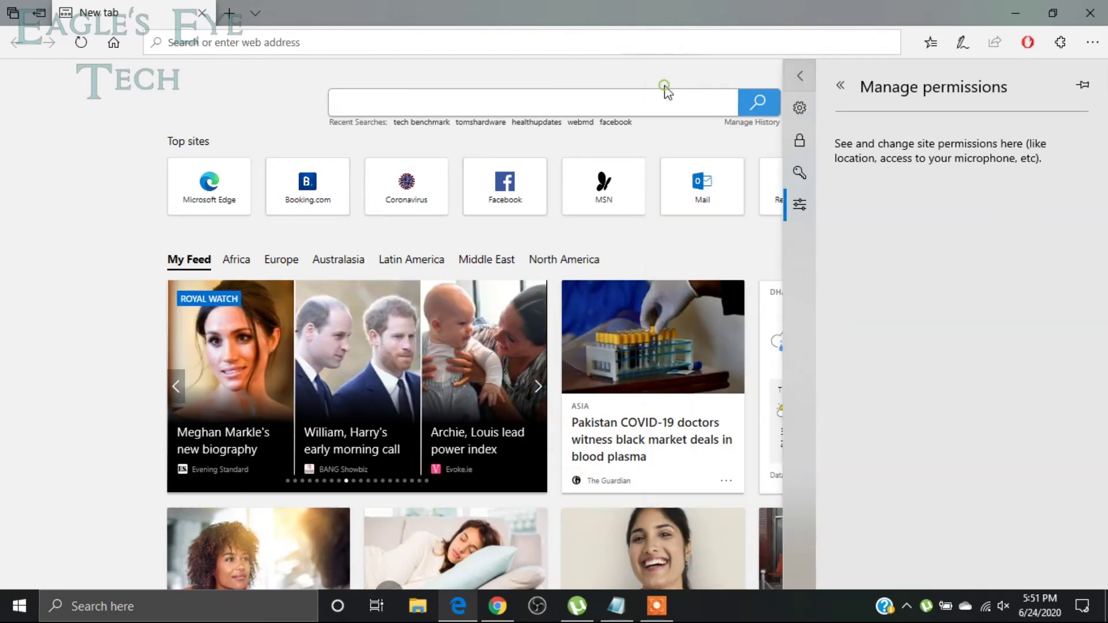
pyautogui.click(808, 74)
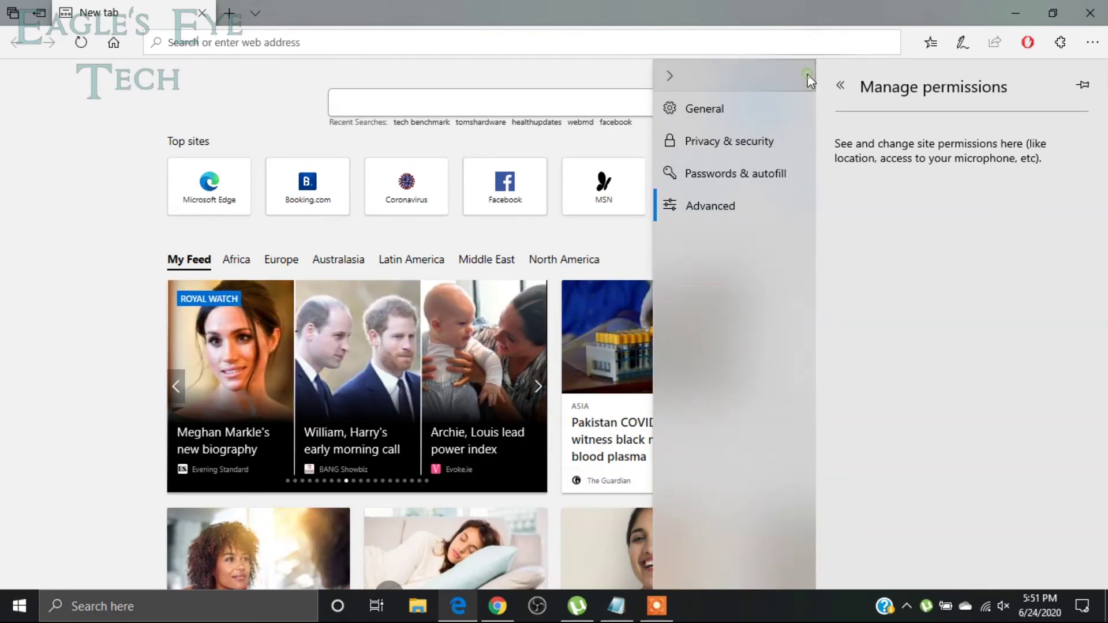
pyautogui.click(149, 99)
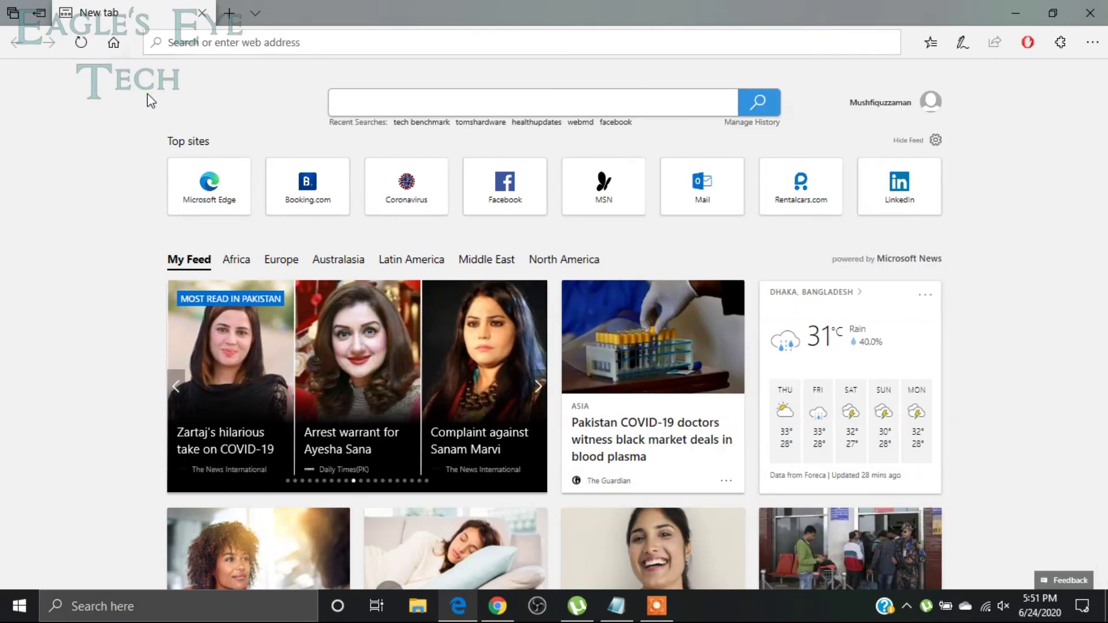